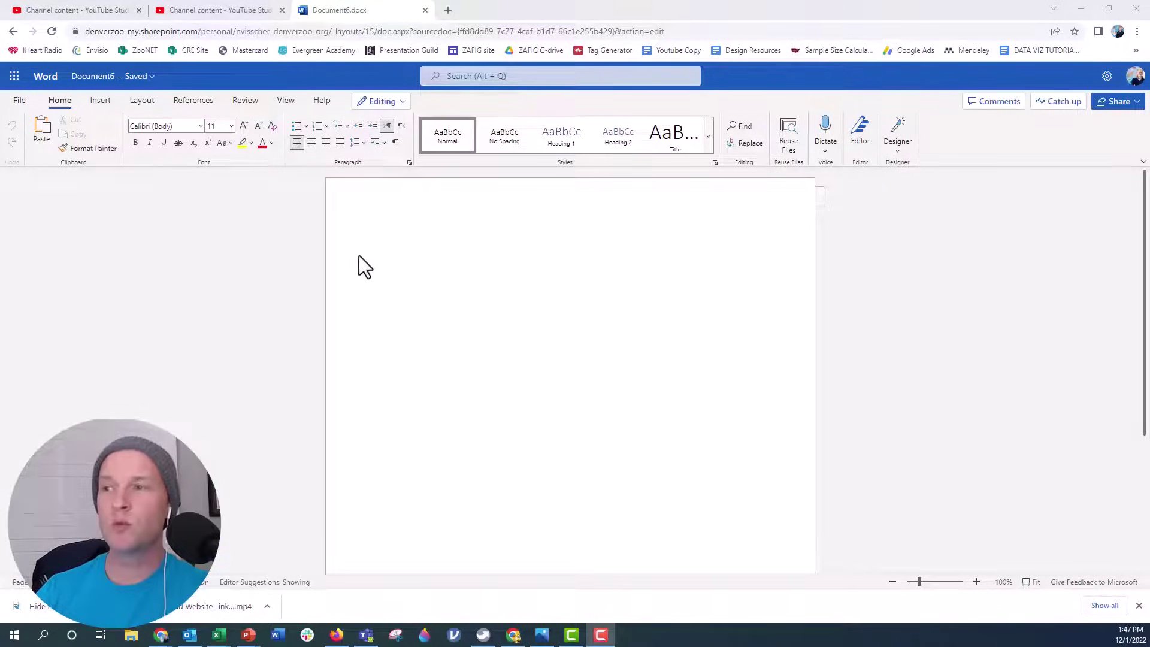
# - Start Word's Transcribe feature and pick the 'audio - Diverging Stacked Bar Chart' MP3 for upload
pyautogui.click(374, 257)
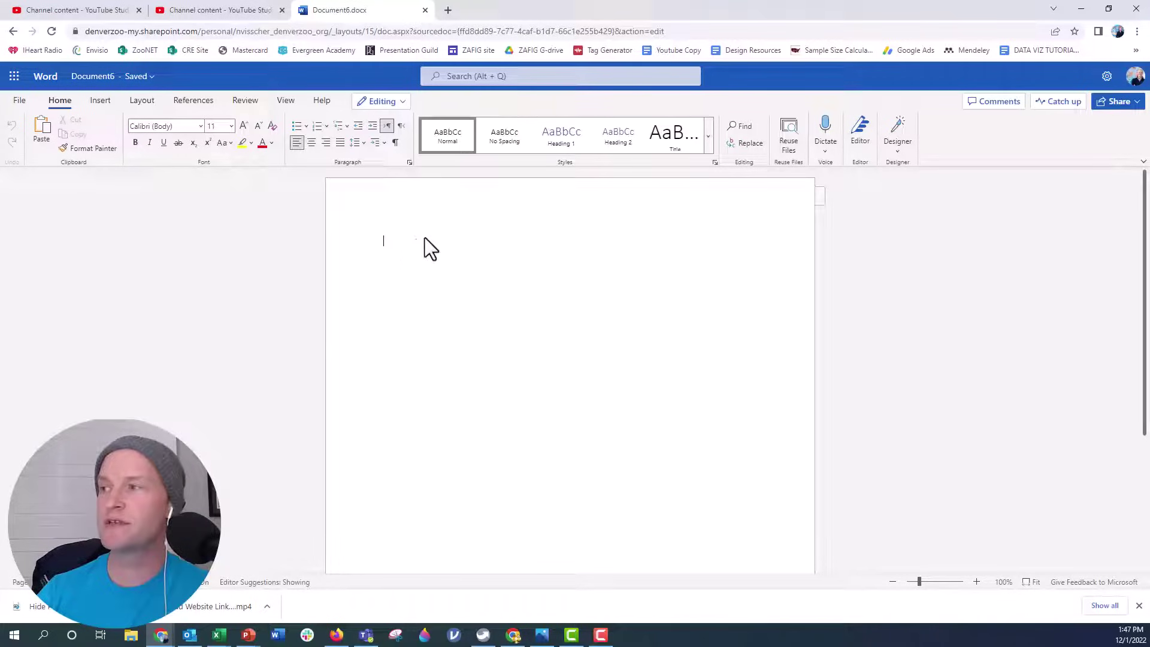
pyautogui.click(828, 152)
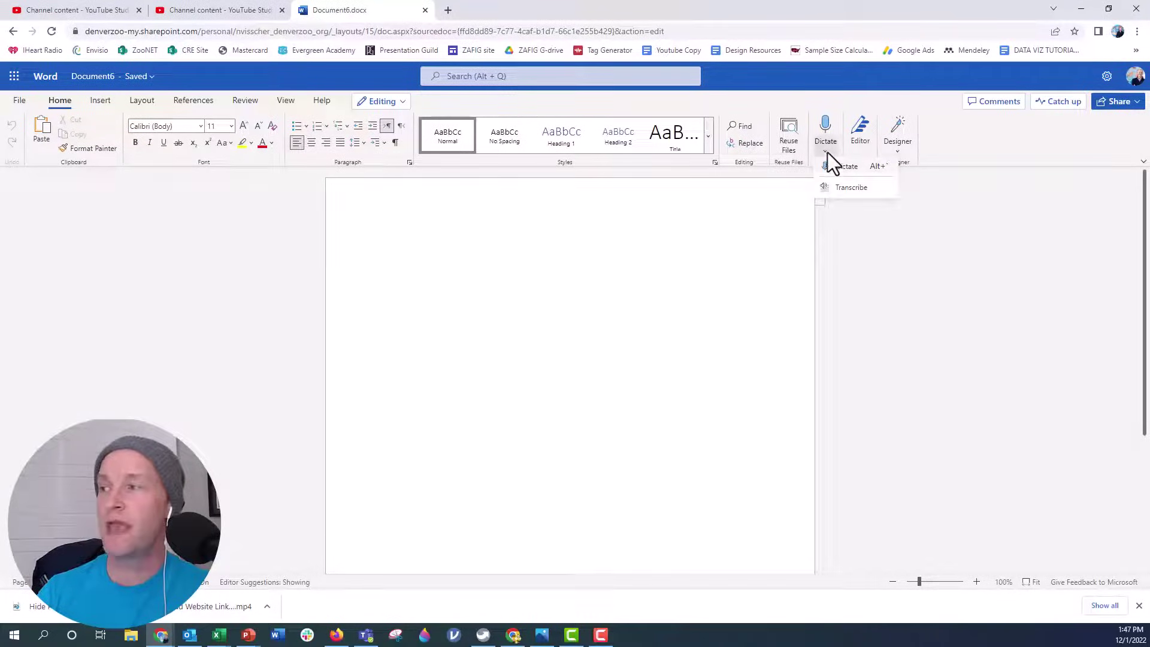
pyautogui.click(874, 189)
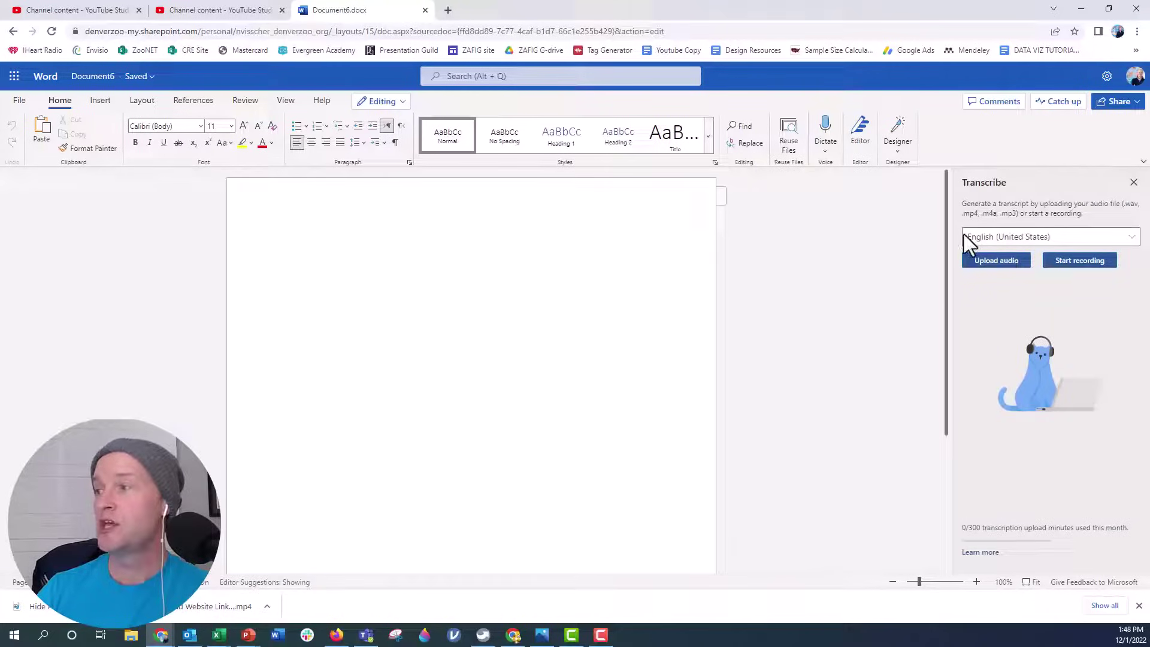
pyautogui.click(1014, 264)
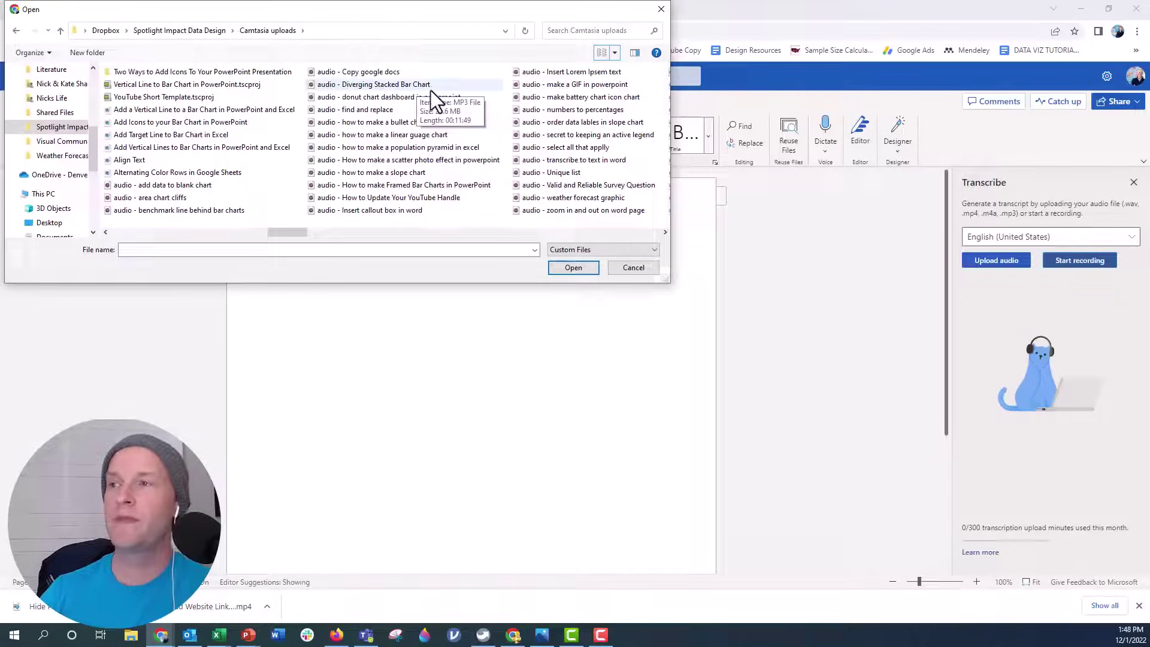
pyautogui.click(413, 88)
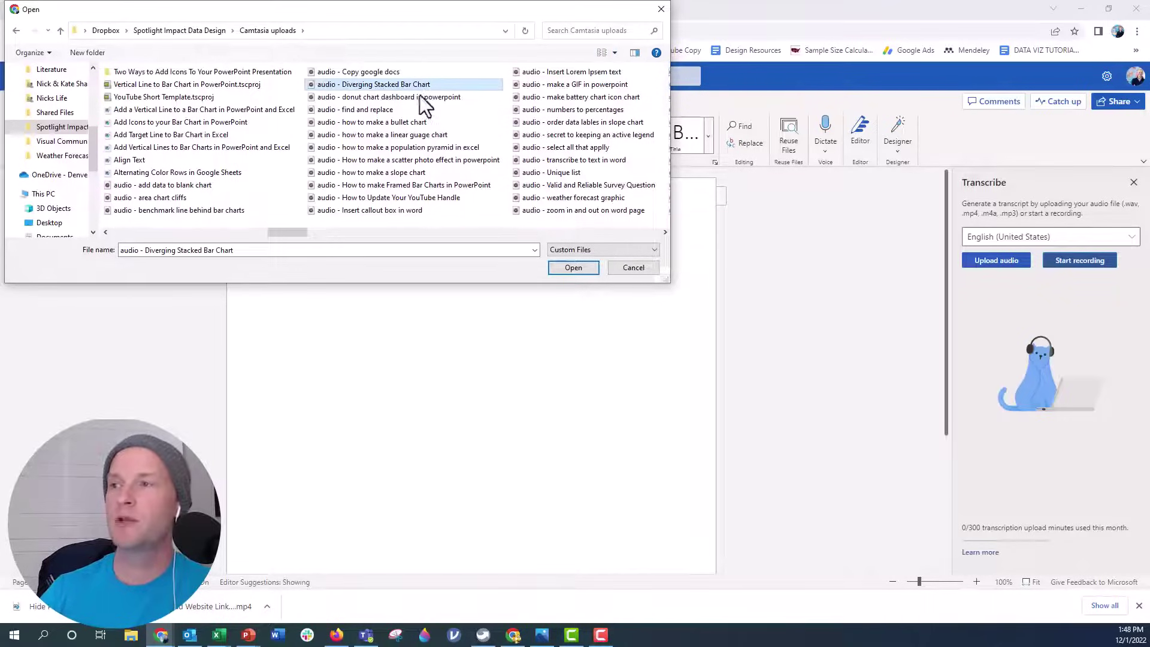
# - Upload the chosen MP3 and let Word transcribe all 11:49 into timestamped Speaker 1 segments
pyautogui.click(562, 270)
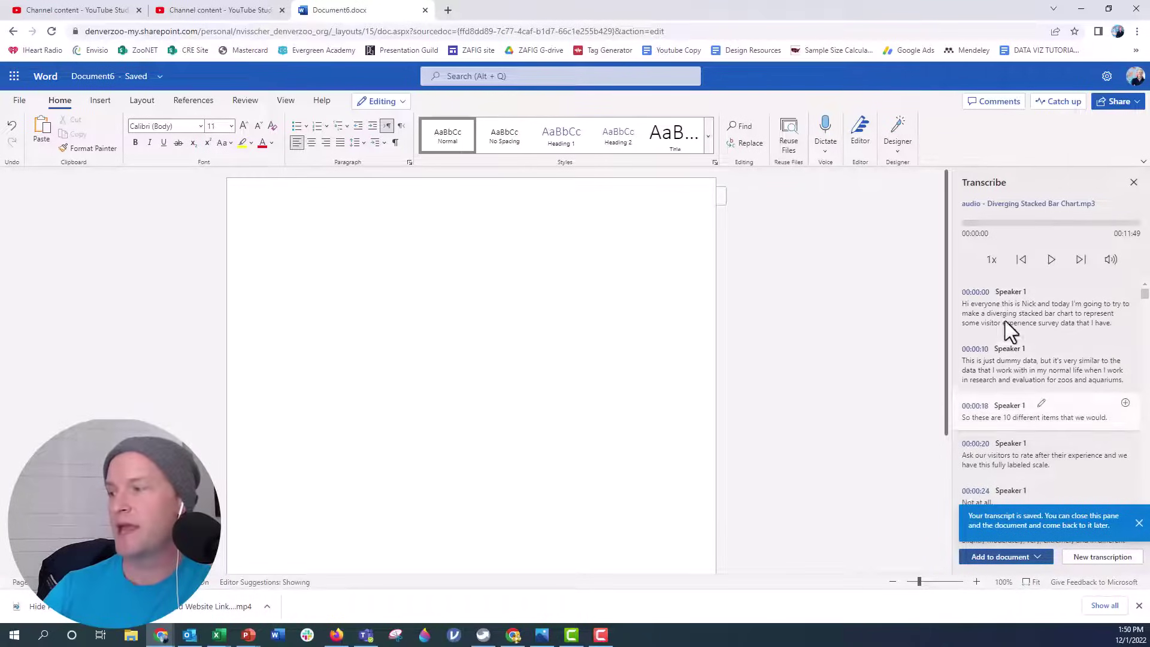
# - Insert the transcript with timestamps, then delete the 'Audio file' and 'Transcript' headings
pyautogui.click(1037, 557)
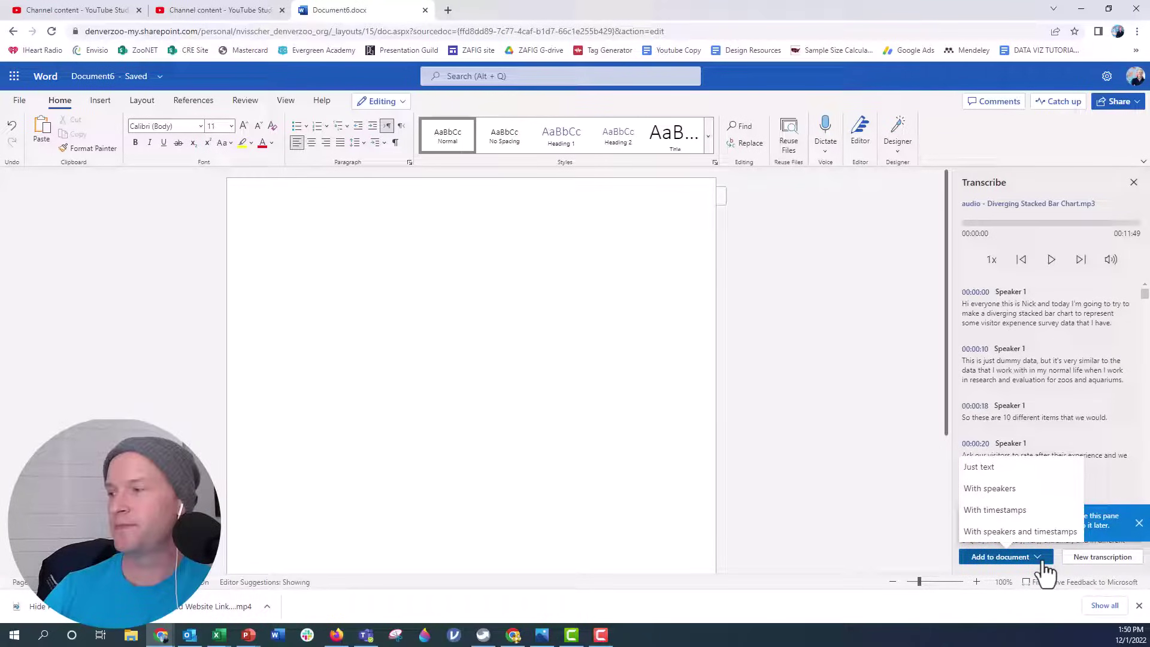
pyautogui.click(1034, 515)
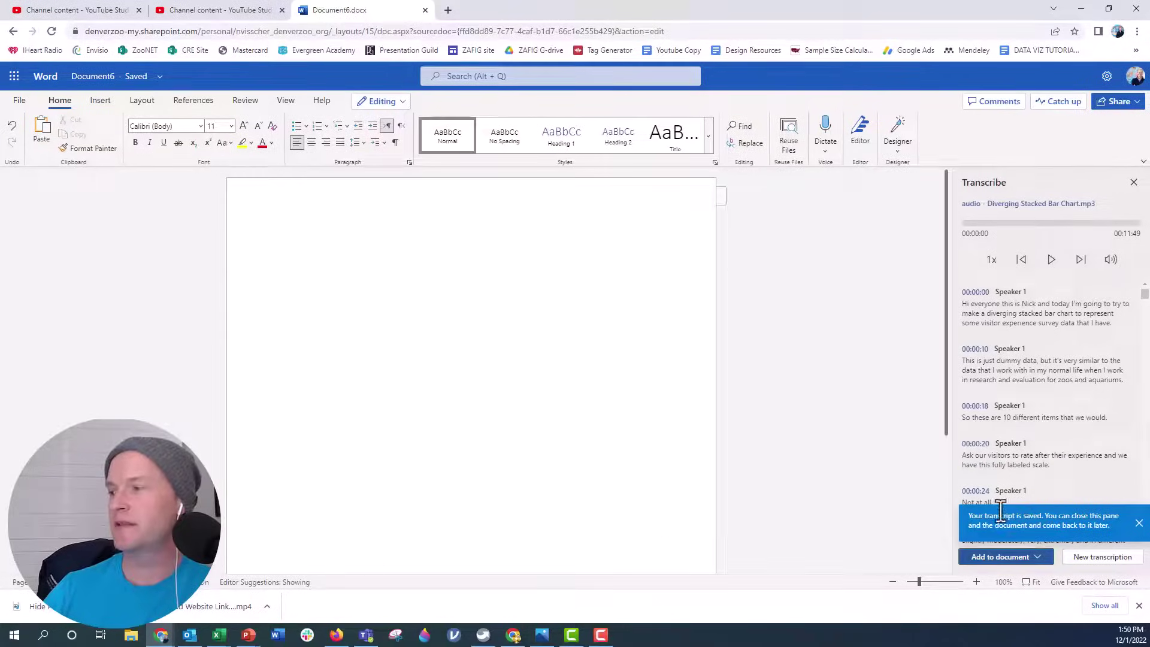
pyautogui.scroll(20, 622, 491)
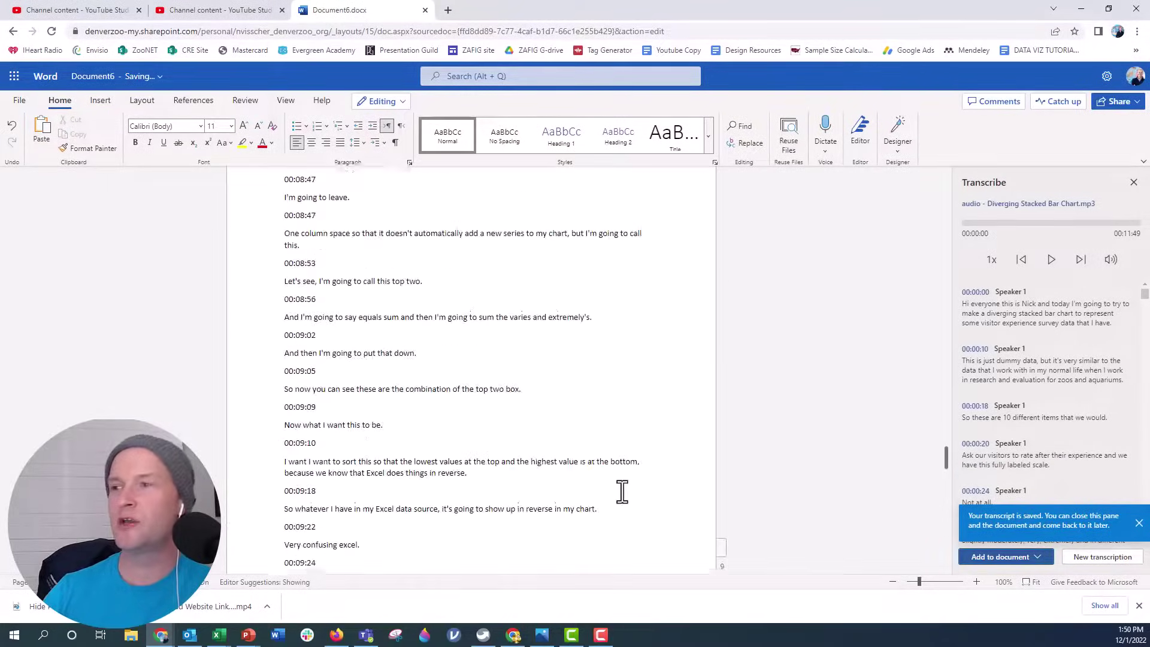
pyautogui.scroll(20, 620, 491)
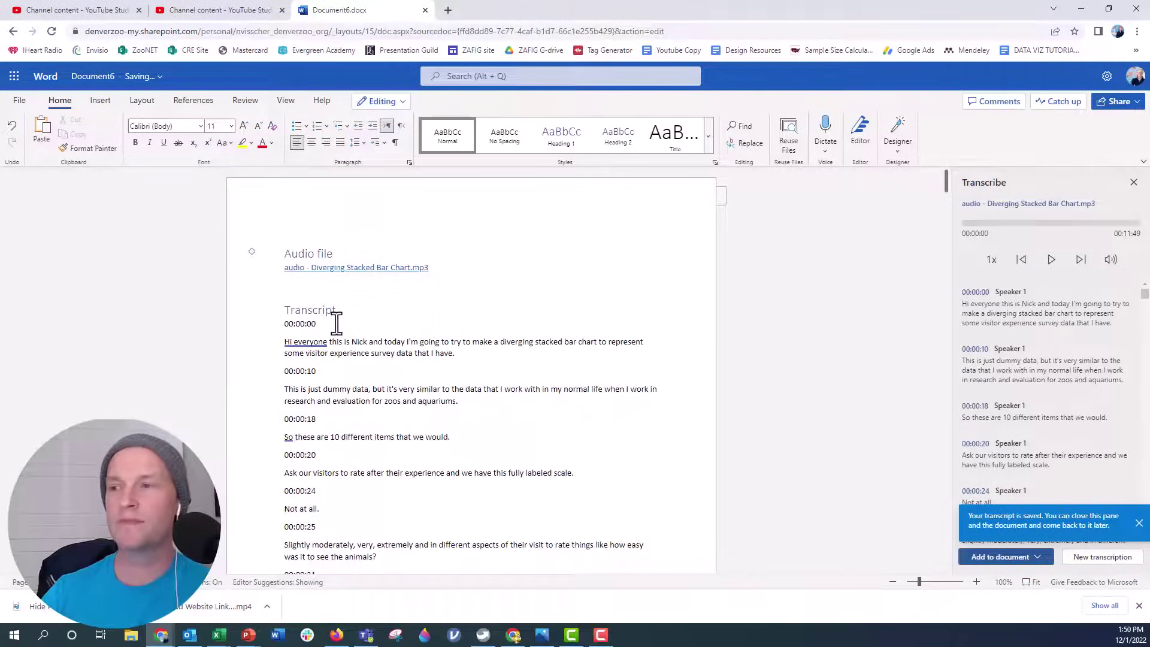
pyautogui.moveTo(341, 311); pyautogui.dragTo(254, 289)
pyautogui.press('Delete')
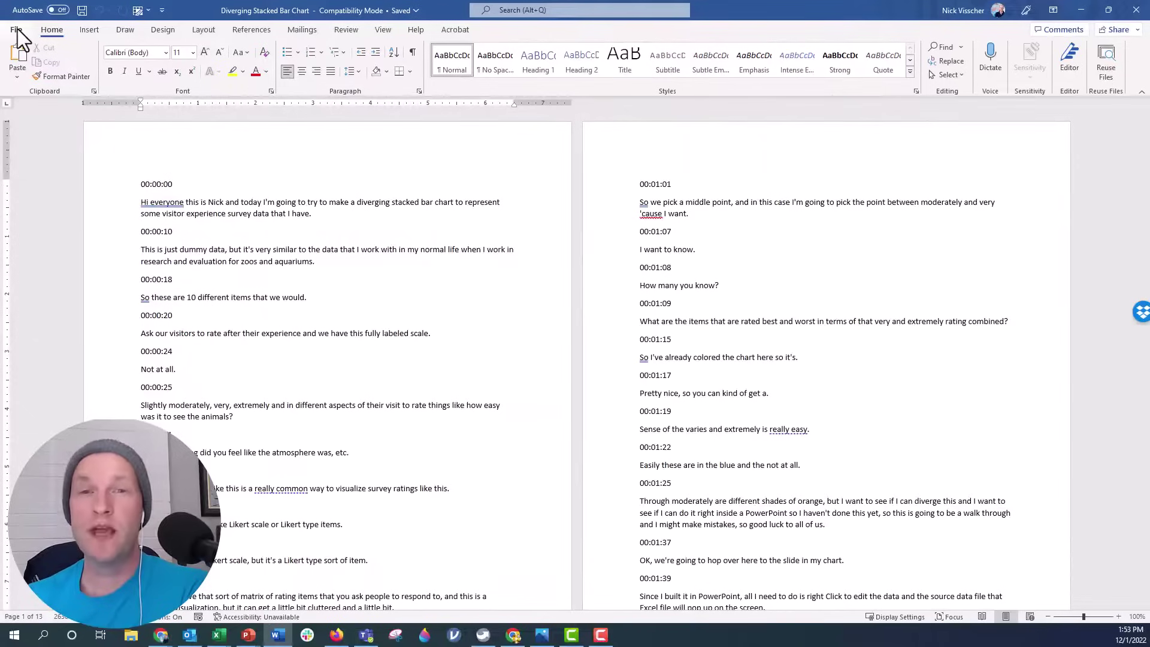
# - Save the transcript to the Desktop as plain text 'Diverging Stacked Bar Chart.txt' with Windows default encoding
pyautogui.click(17, 30)
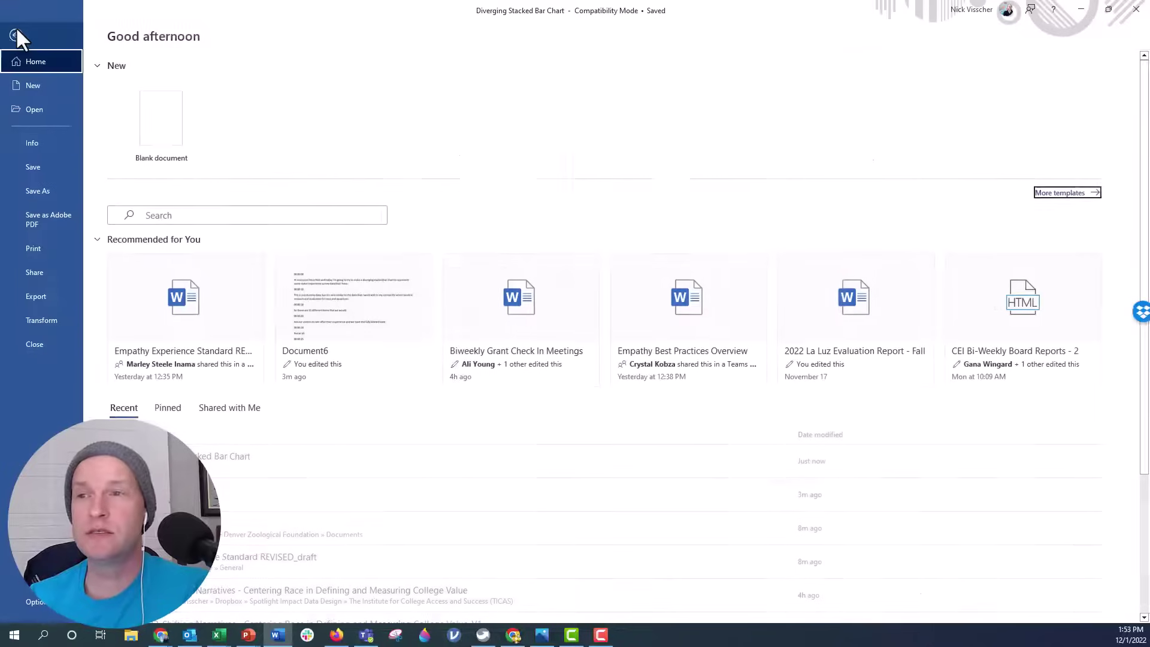
pyautogui.click(64, 186)
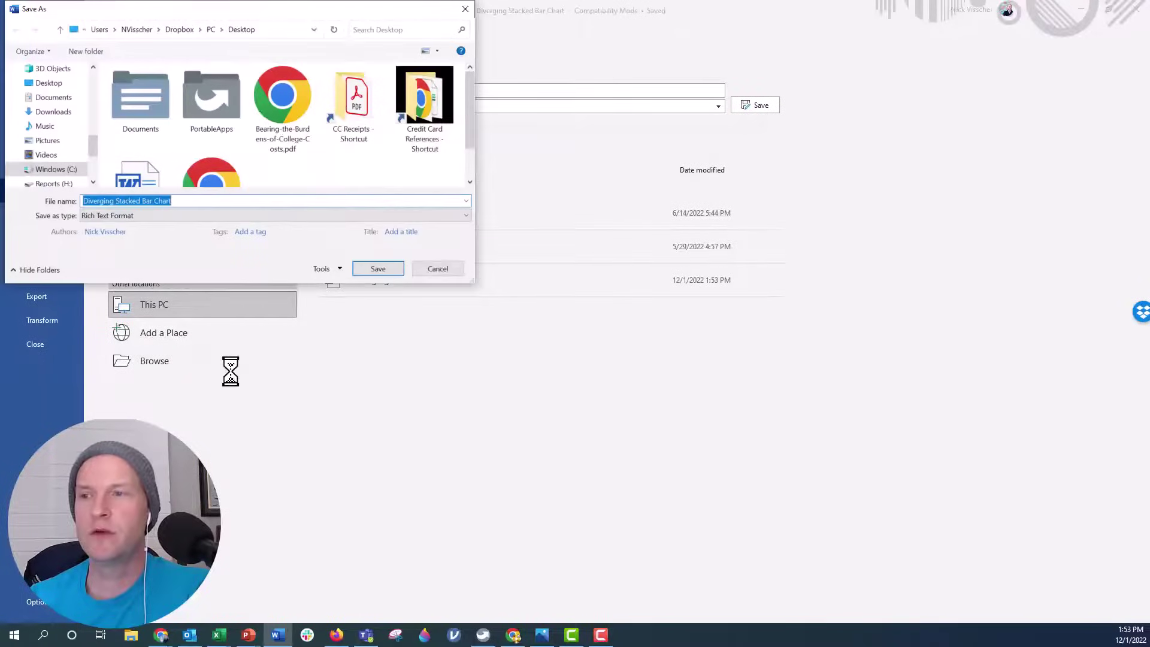
pyautogui.click(170, 218)
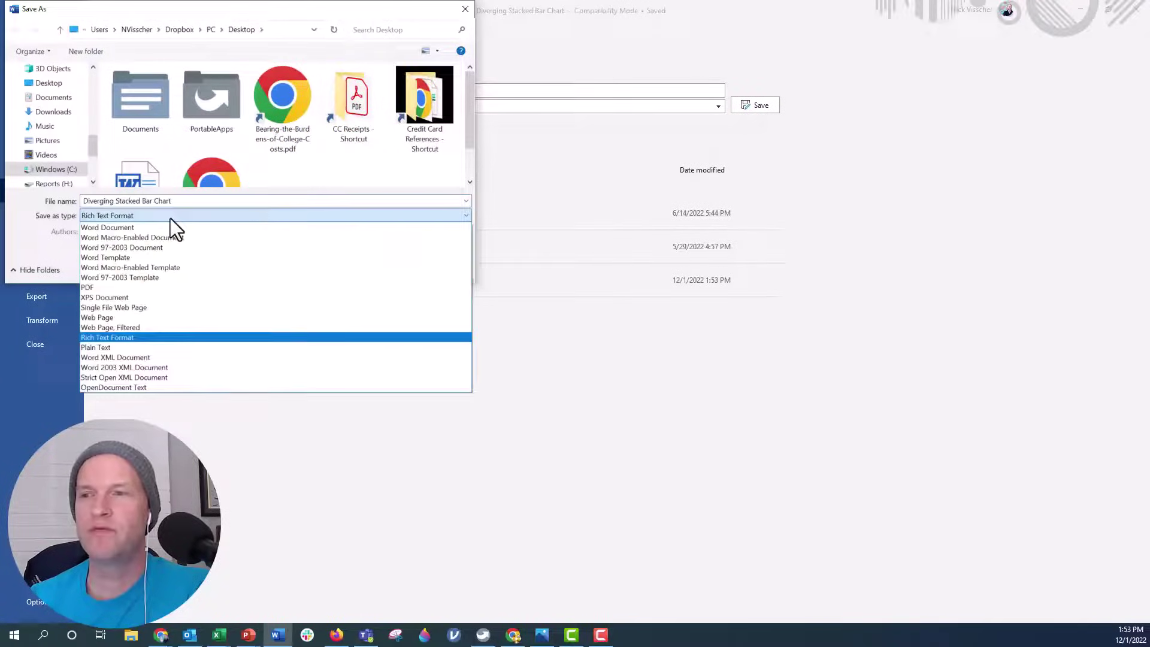
pyautogui.click(192, 344)
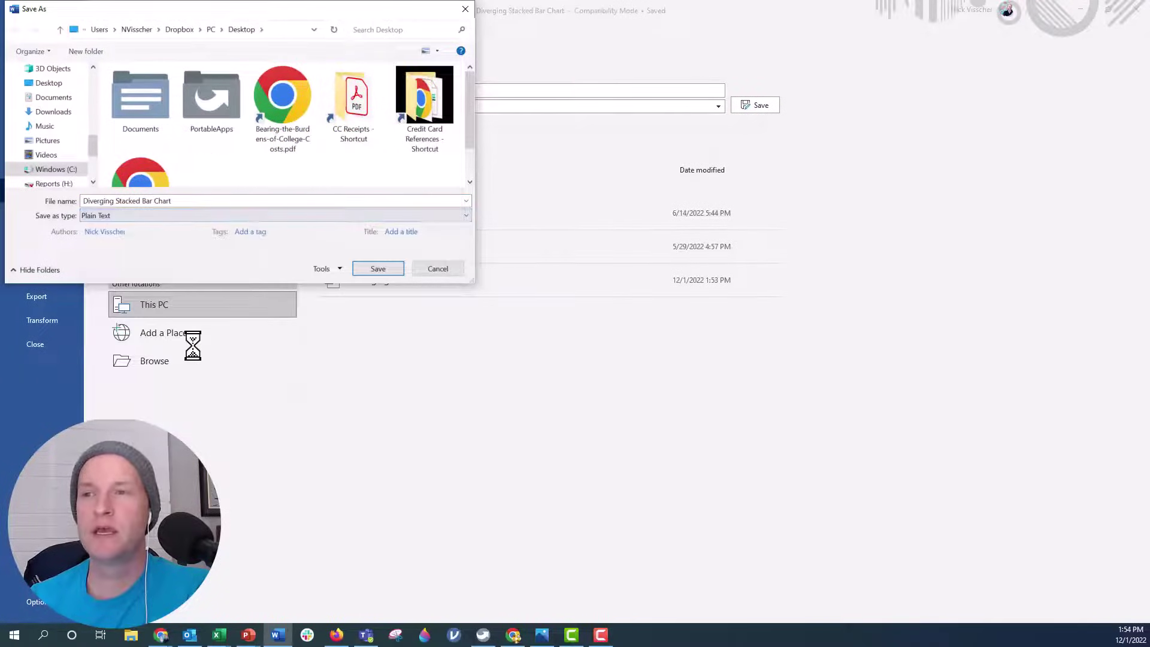
pyautogui.click(64, 86)
pyautogui.click(378, 268)
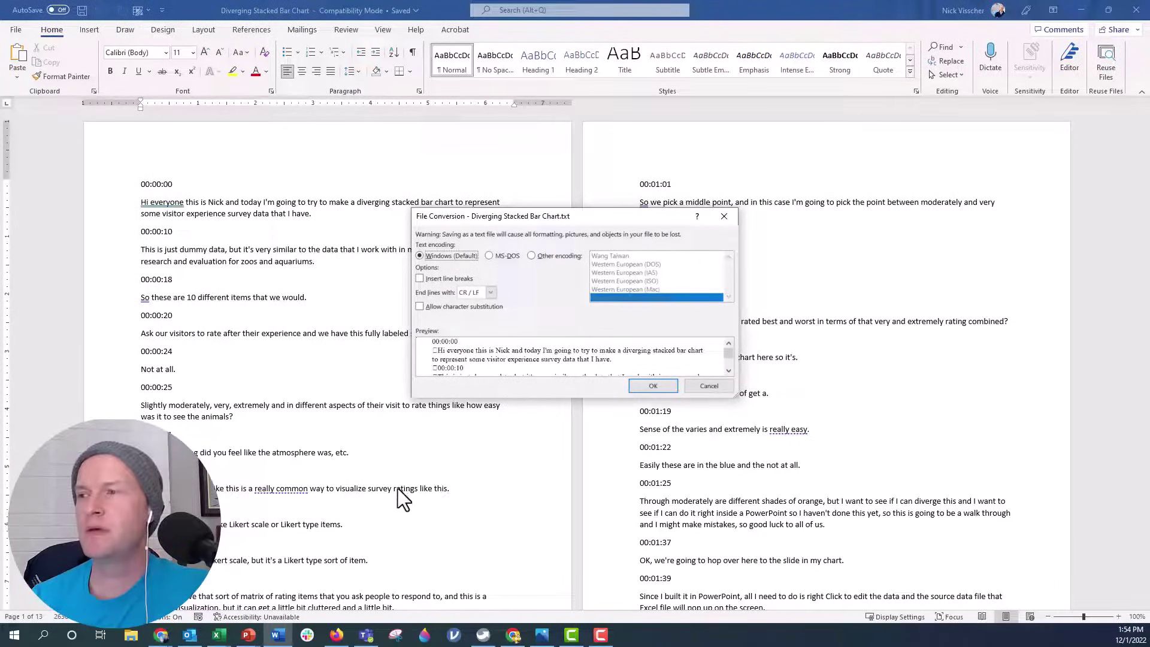
pyautogui.click(645, 385)
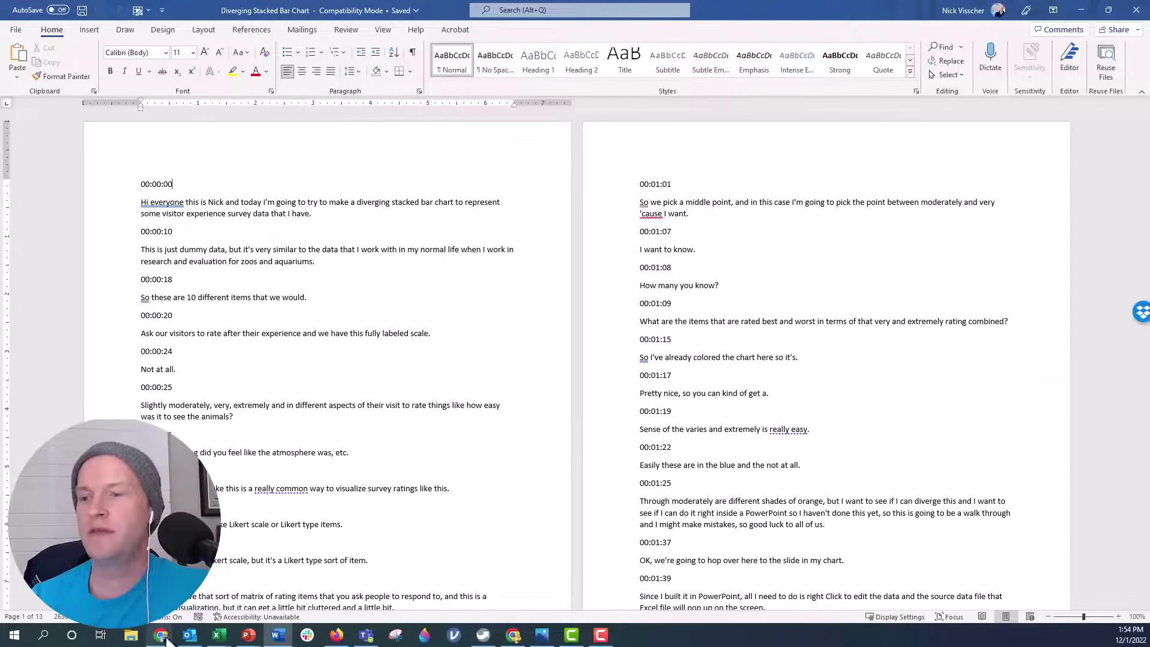
# - In YouTube Studio, close the open captions editor and open the diverging stacked bar chart video's details
pyautogui.moveTo(161, 642)
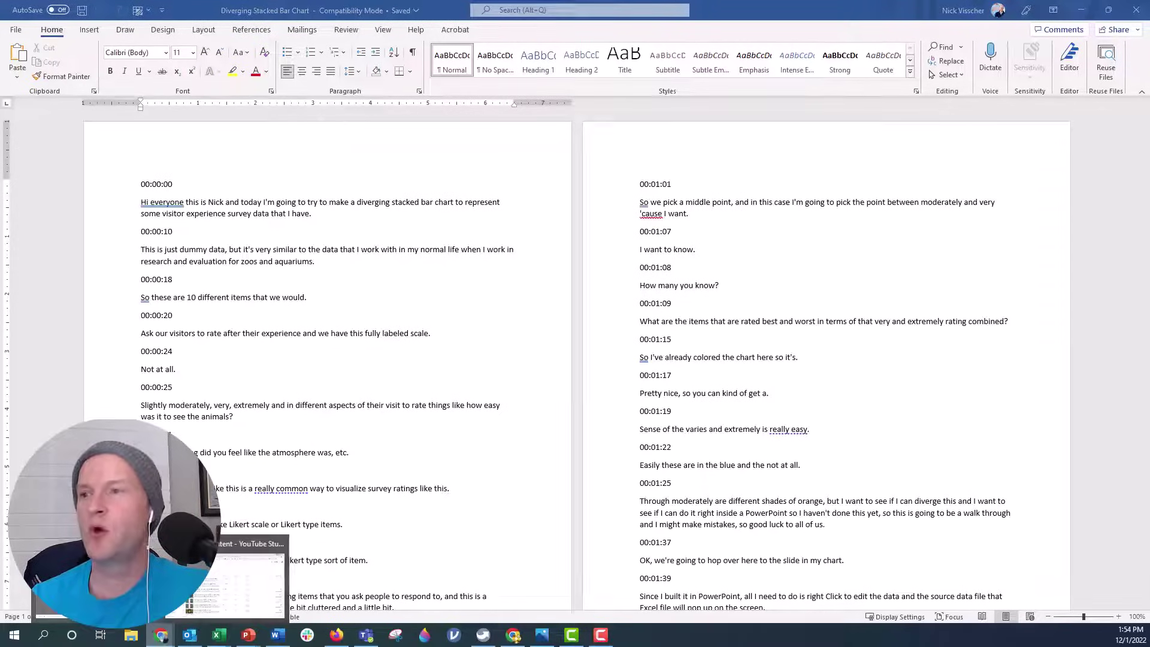
pyautogui.click(160, 642)
pyautogui.click(844, 115)
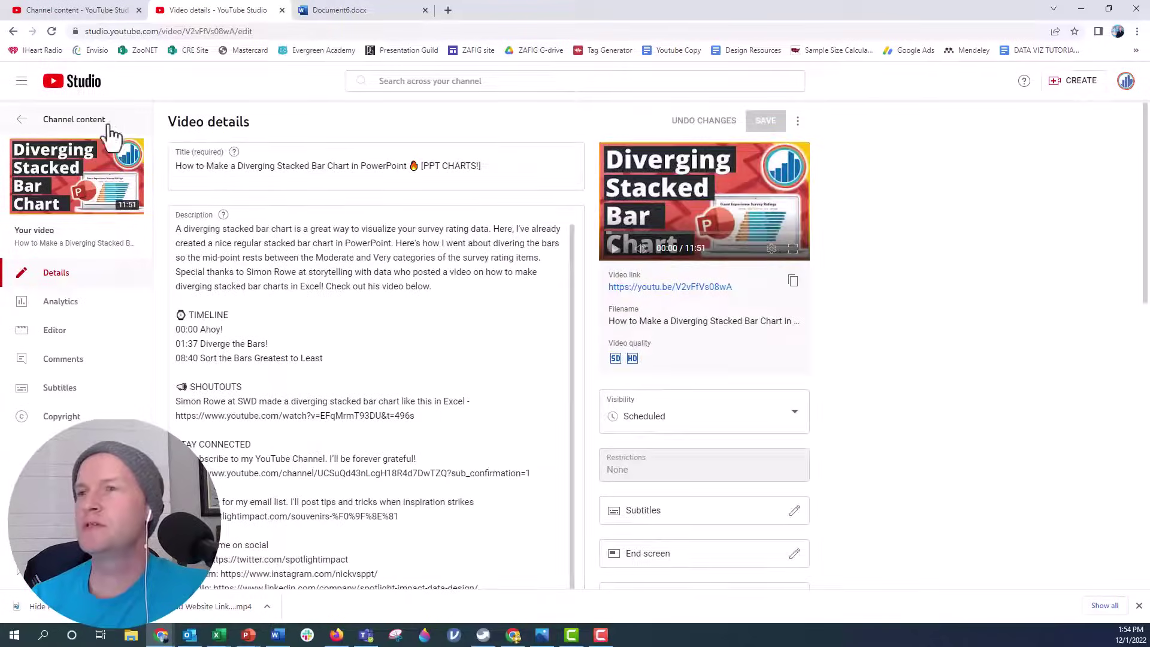
pyautogui.click(21, 121)
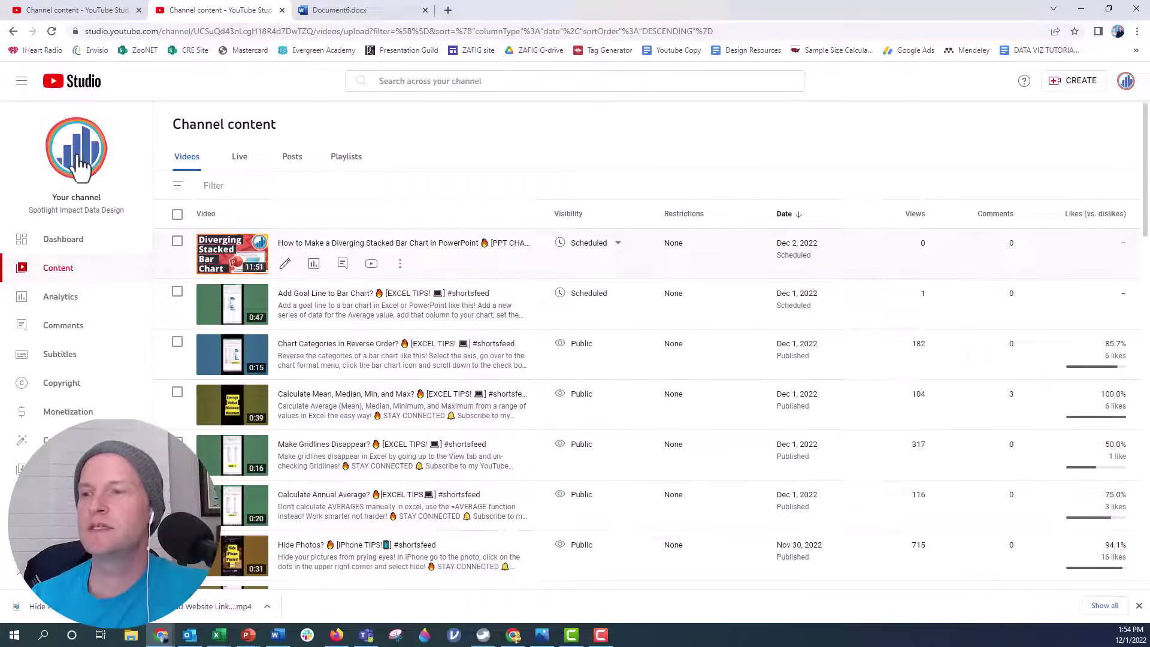
pyautogui.moveTo(286, 268)
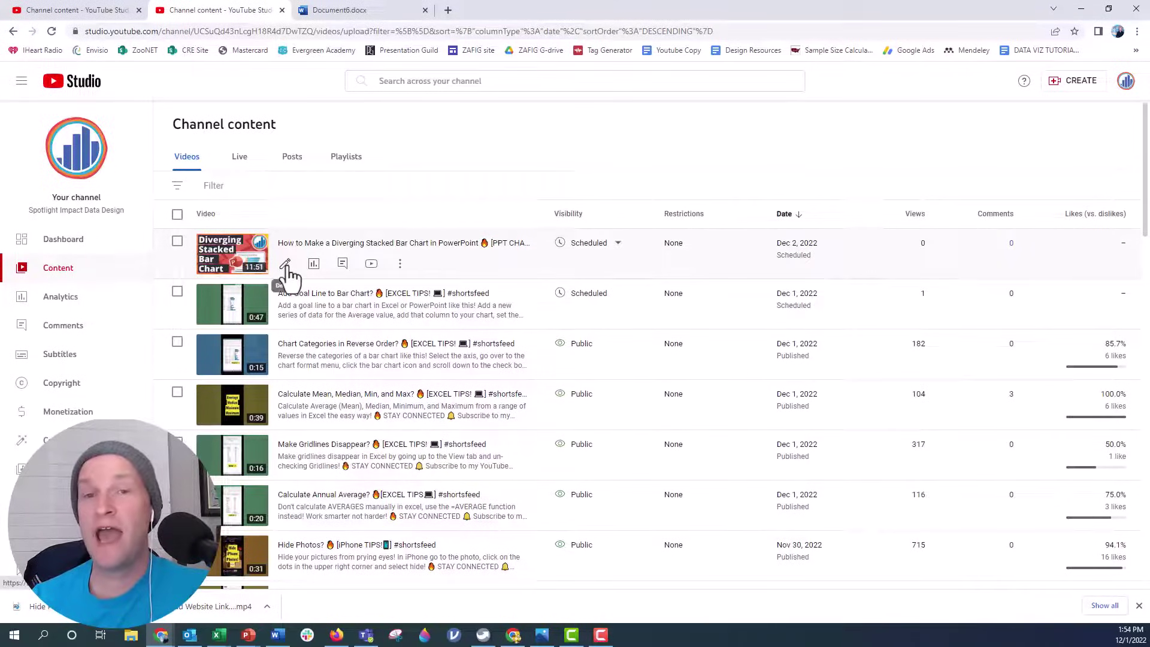
pyautogui.click(285, 265)
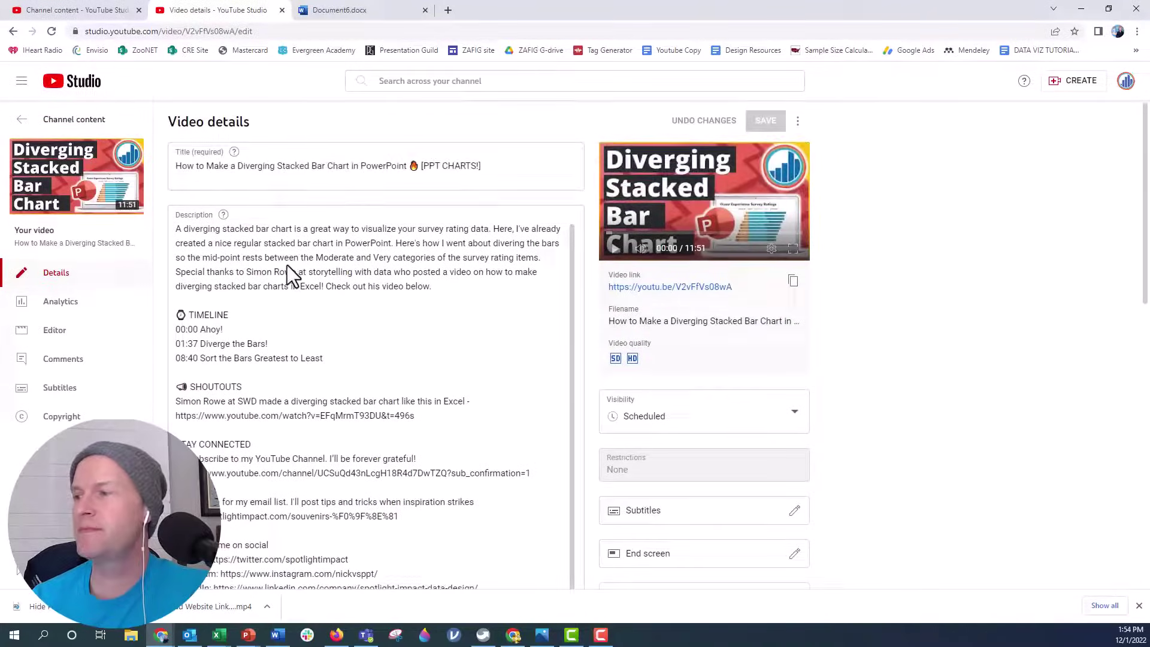
# - Upload the 'Diverging Stacked Bar Chart' file as English subtitles with timing
pyautogui.scroll(-2, 605, 309)
pyautogui.click(796, 335)
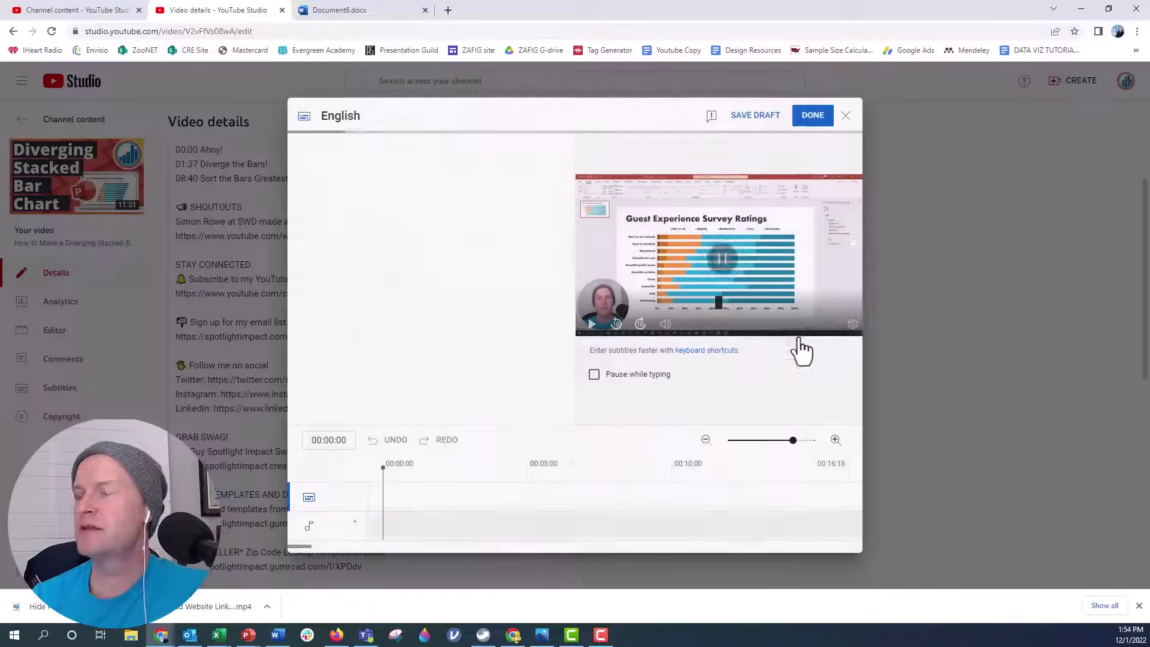
pyautogui.click(374, 195)
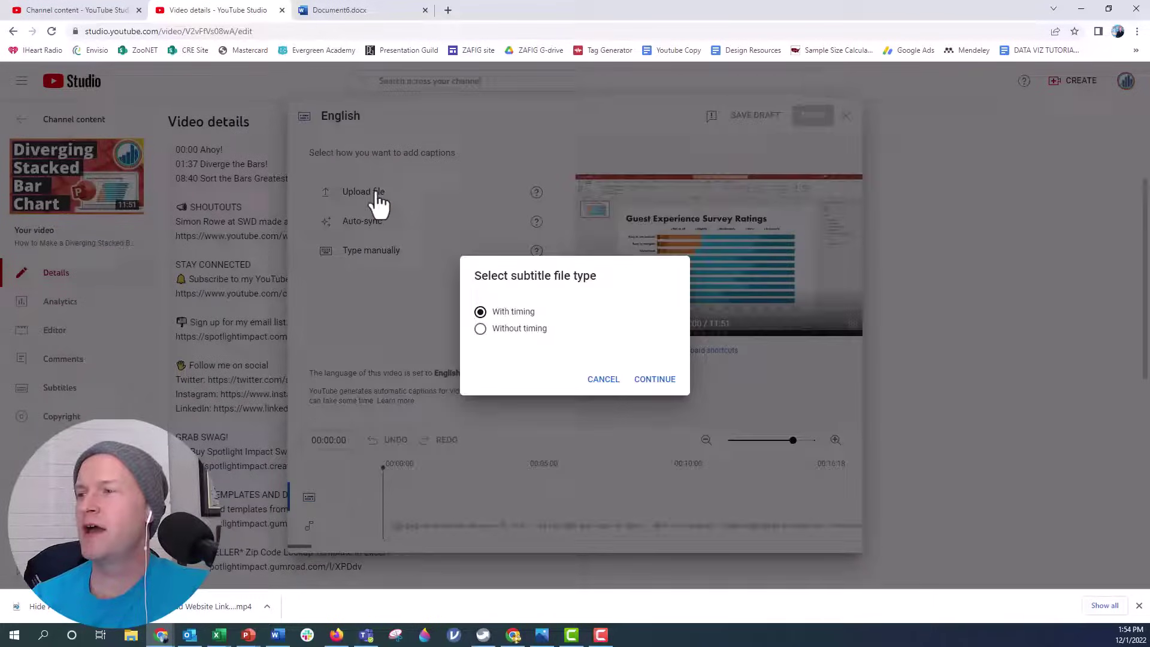
pyautogui.click(651, 377)
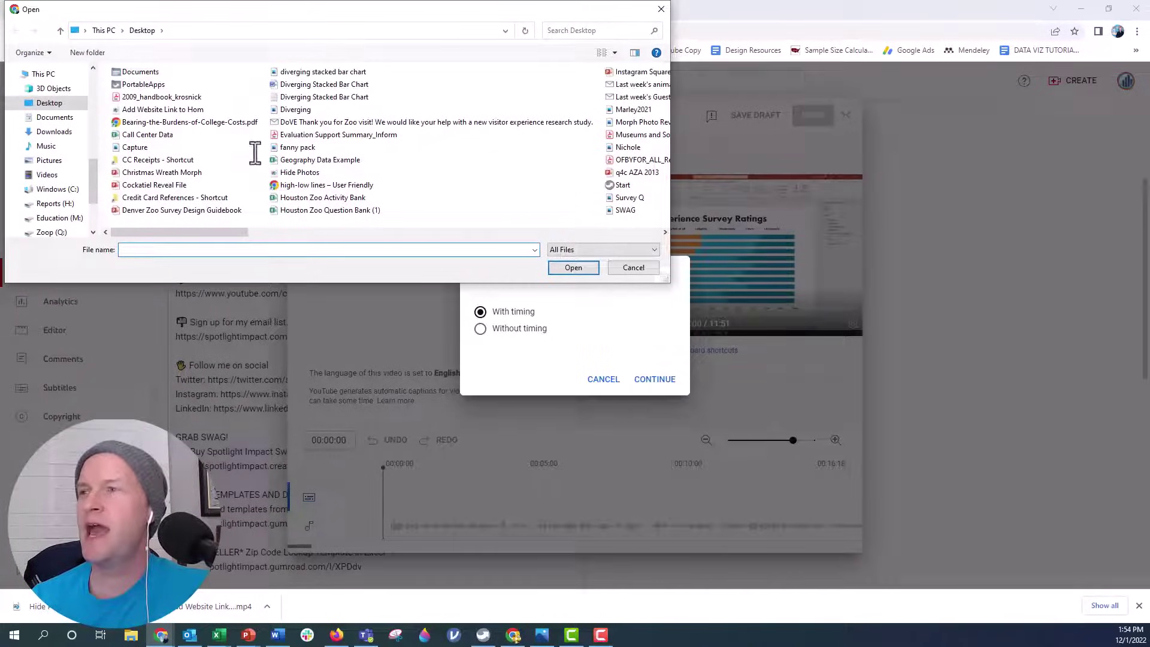
pyautogui.click(358, 101)
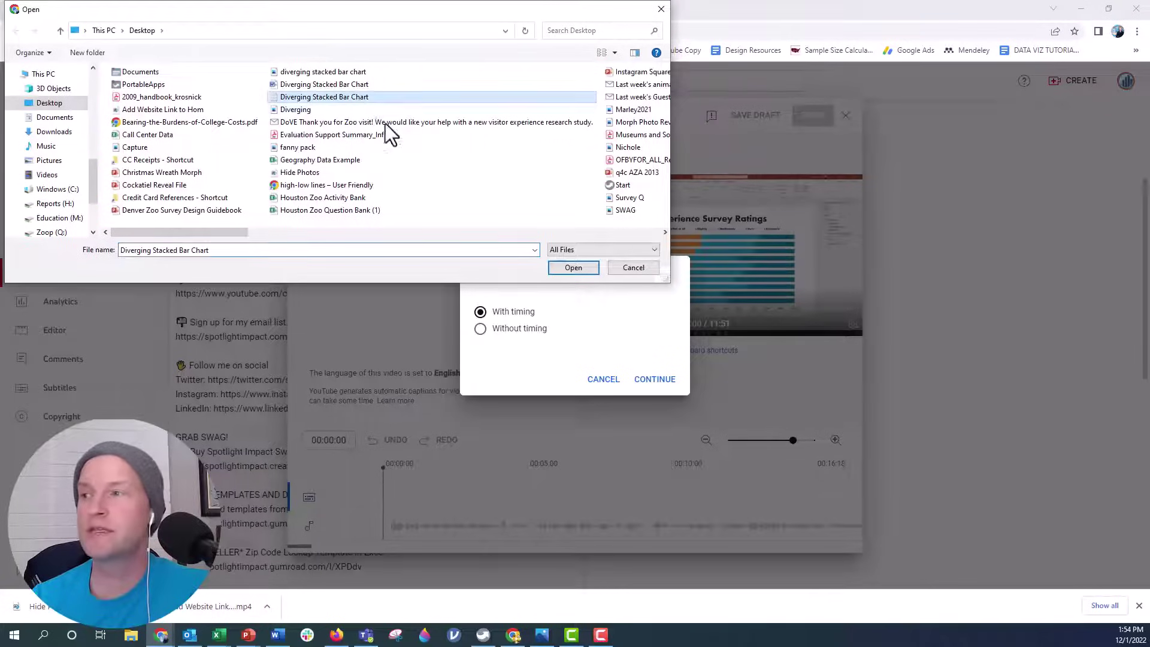
pyautogui.click(560, 270)
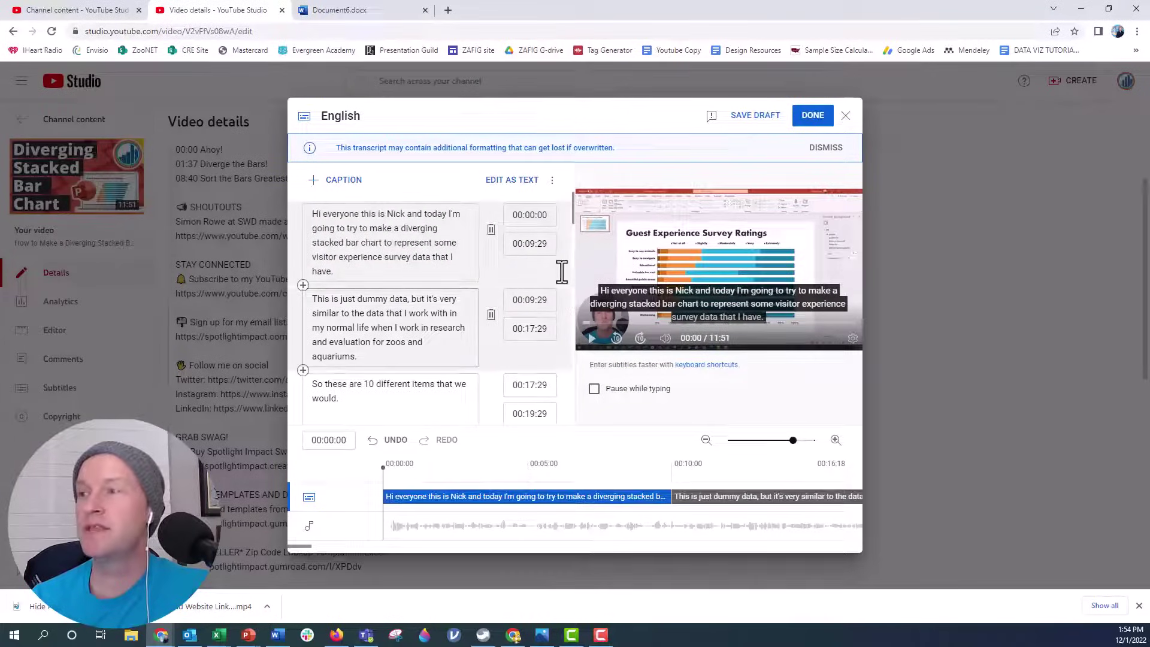
pyautogui.click(425, 273)
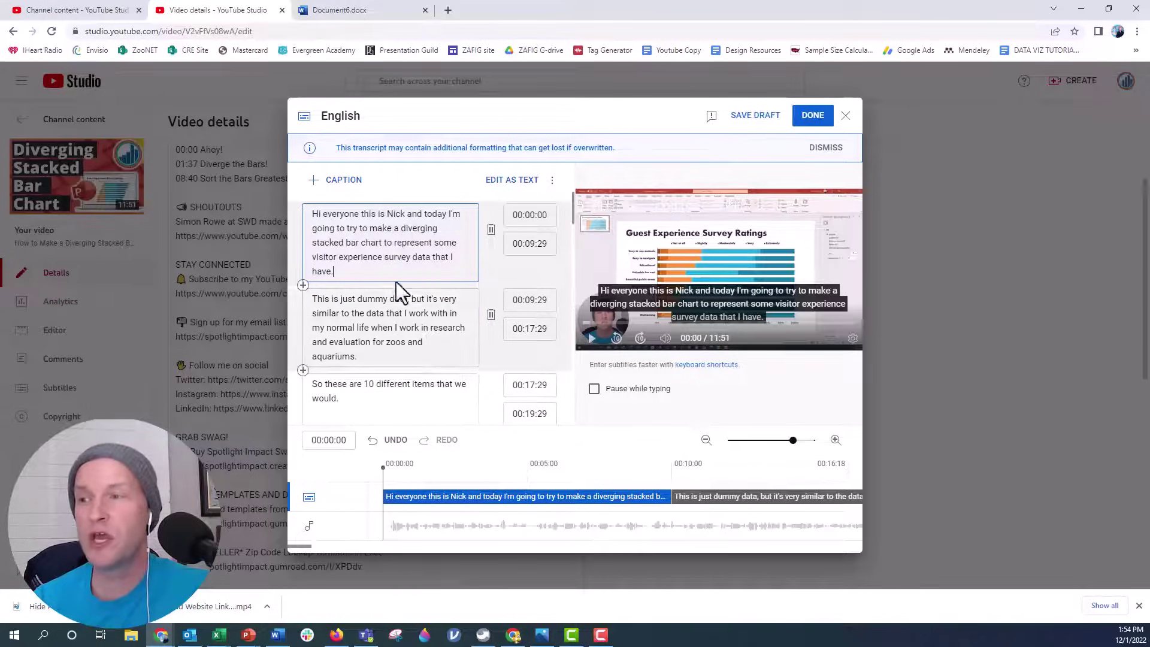
pyautogui.scroll(-5, 397, 289)
pyautogui.scroll(-15, 397, 284)
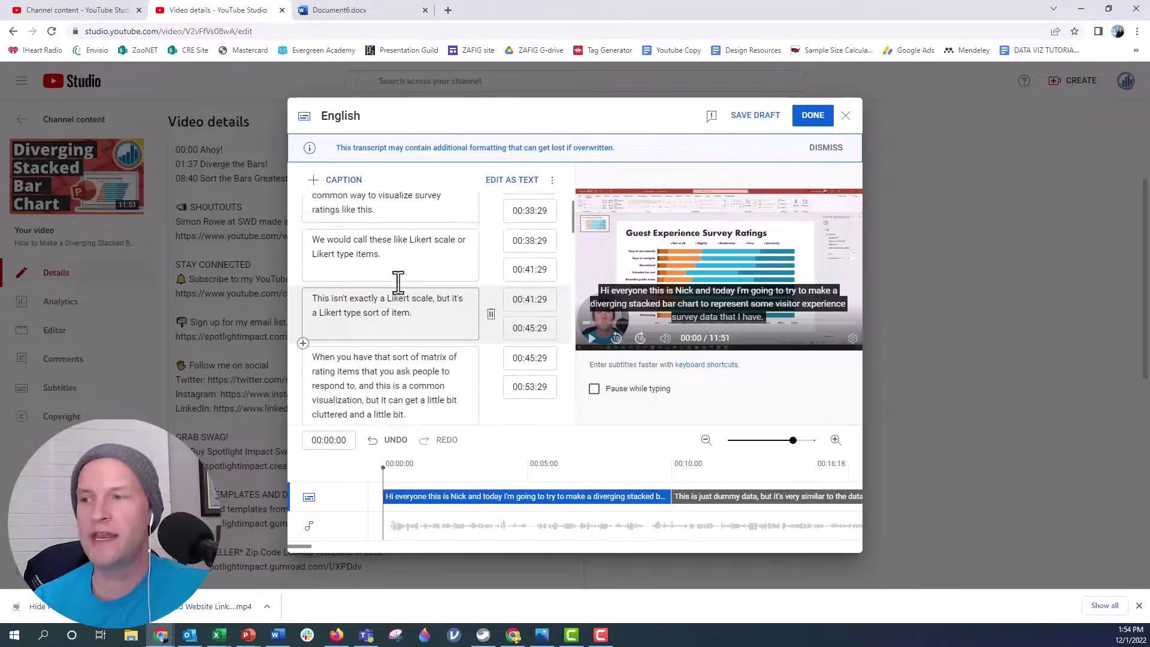
pyautogui.scroll(-15, 398, 282)
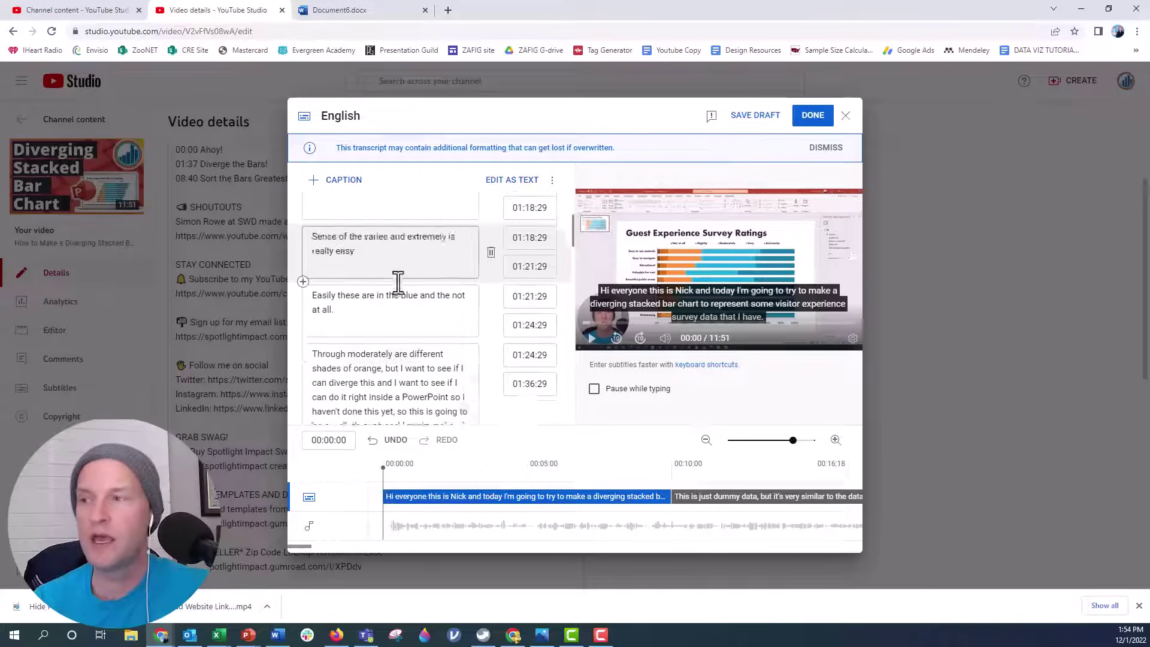
pyautogui.scroll(-10, 398, 282)
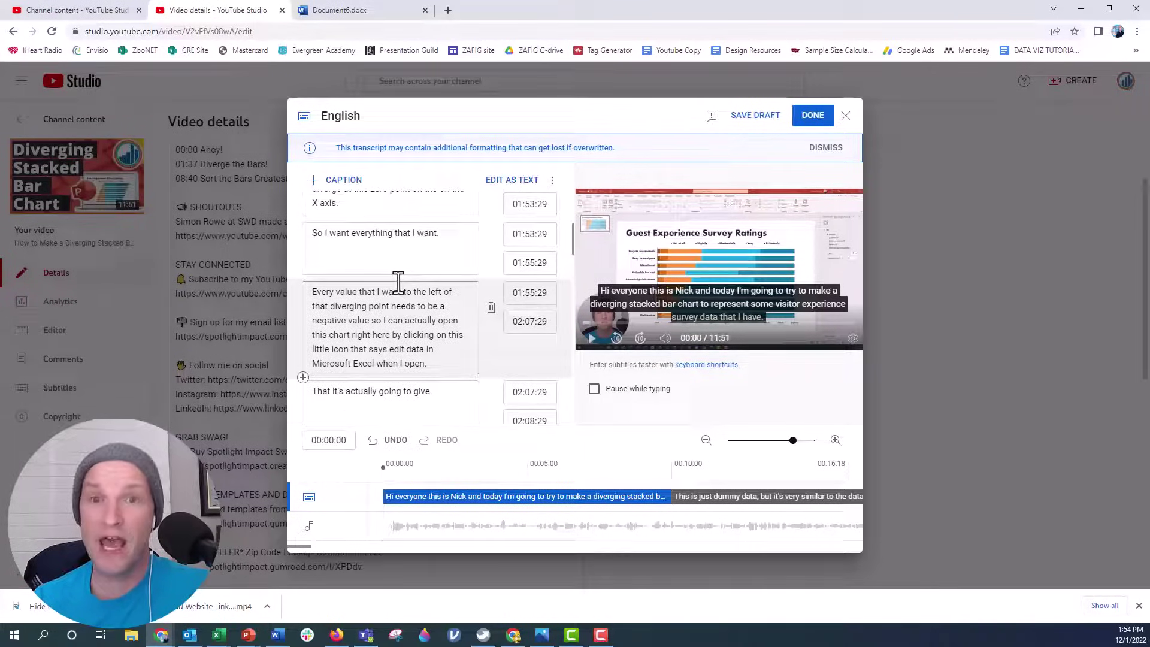
pyautogui.scroll(20, 397, 282)
pyautogui.scroll(20, 398, 281)
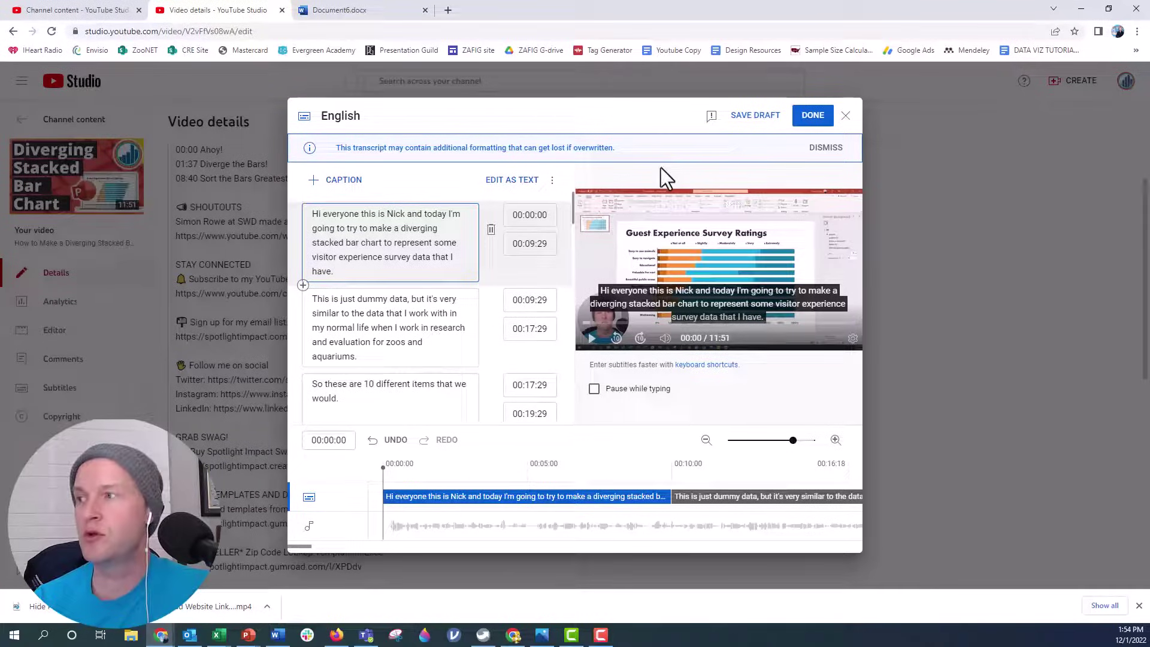
# - Publish the diverging stacked bar chart video's English subtitles with DONE, then go back to Channel content
pyautogui.click(818, 121)
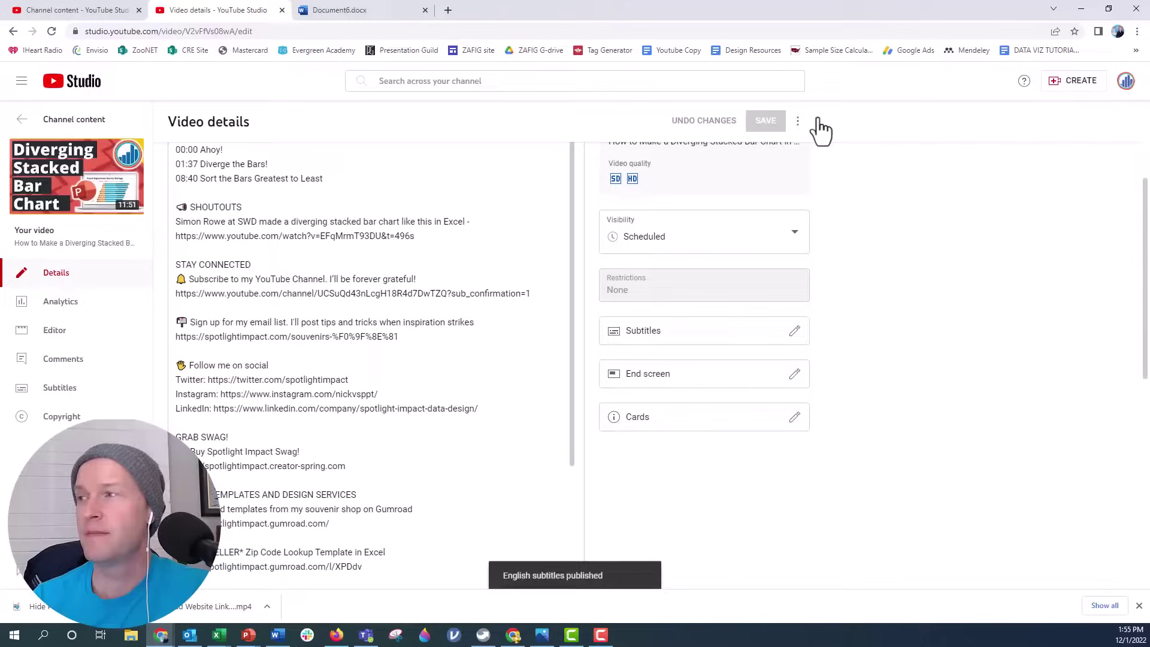
pyautogui.scroll(3, 914, 353)
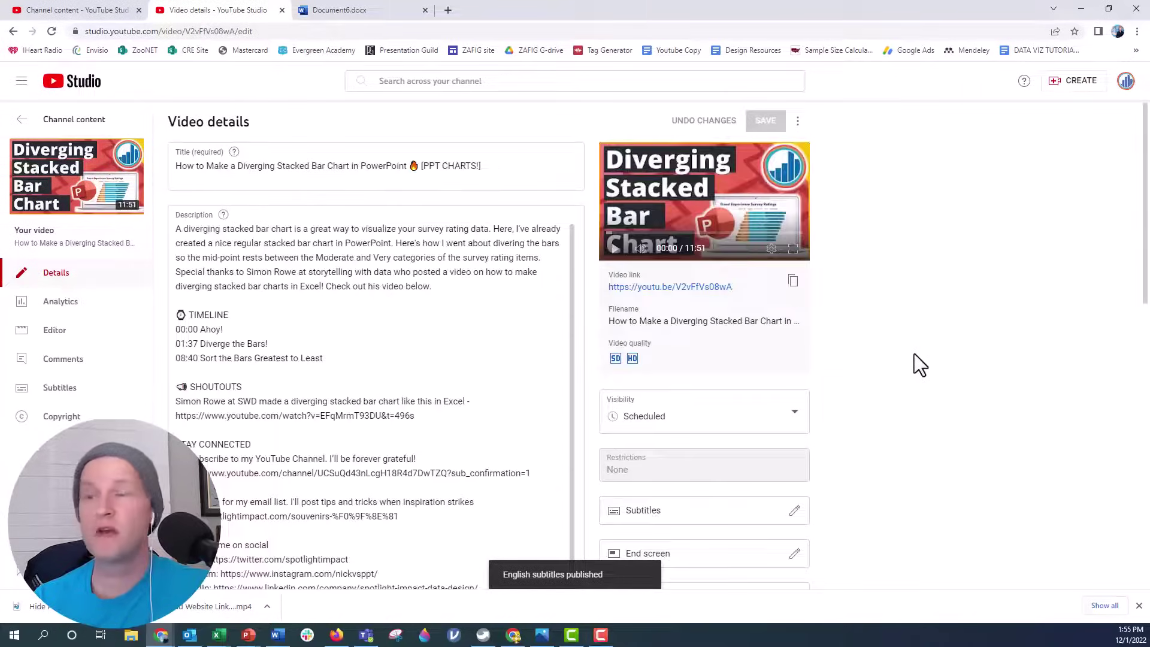
pyautogui.click(23, 121)
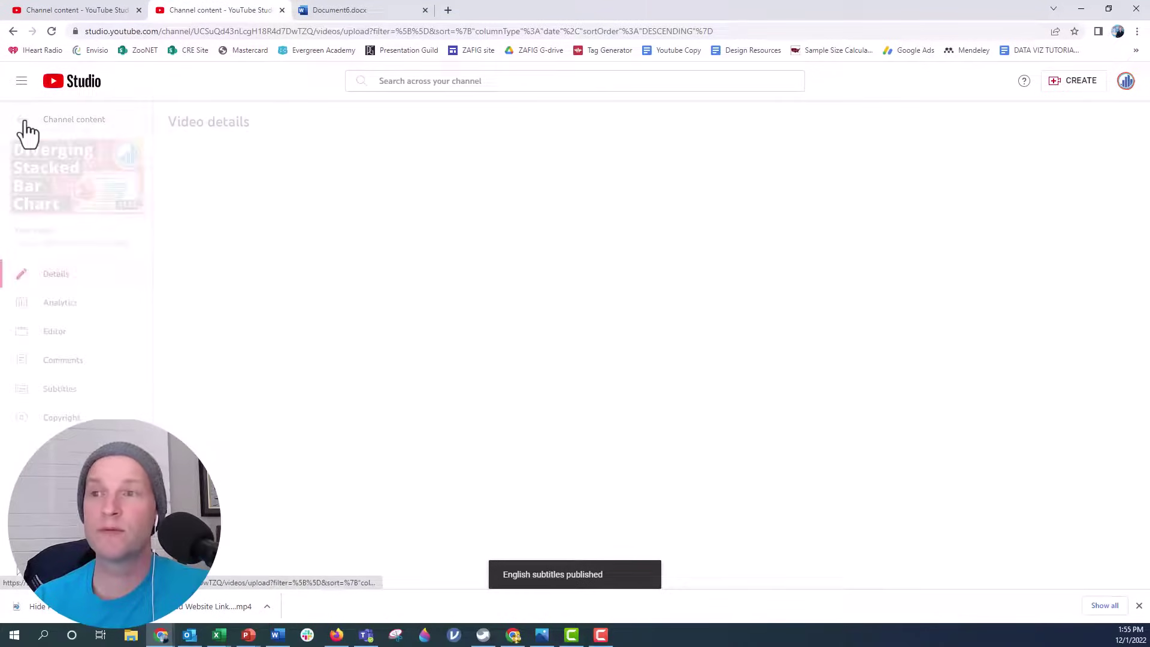